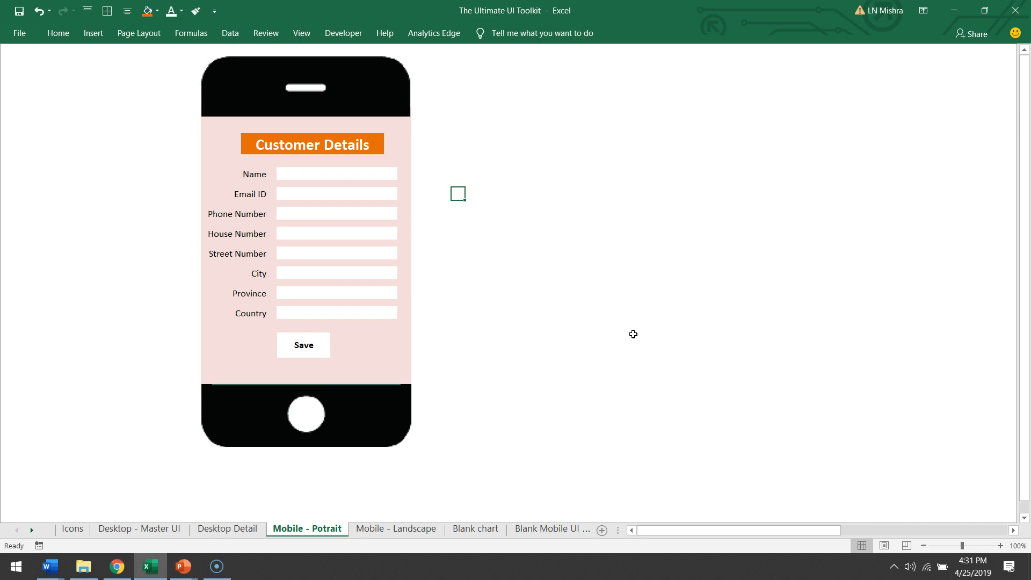
Step: Turn on the gridlines, formula bar and row and column headings for the Mobile - Potrait sheet
{"action": "left_click", "coordinate": [273, 33]}
{"action": "left_click", "coordinate": [302, 34]}
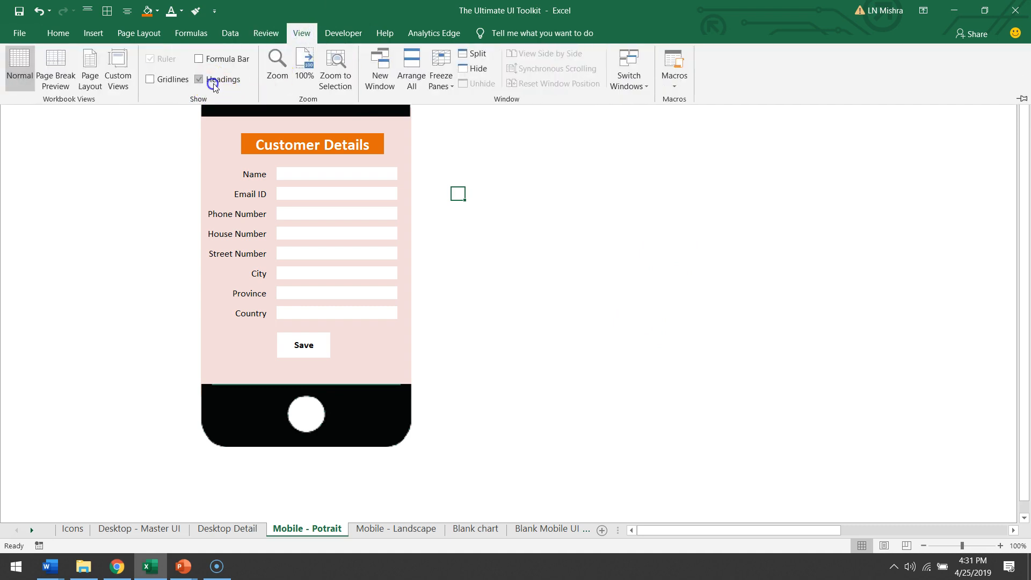
{"action": "left_click", "coordinate": [199, 79]}
{"action": "left_click", "coordinate": [199, 58]}
{"action": "left_click", "coordinate": [187, 79]}
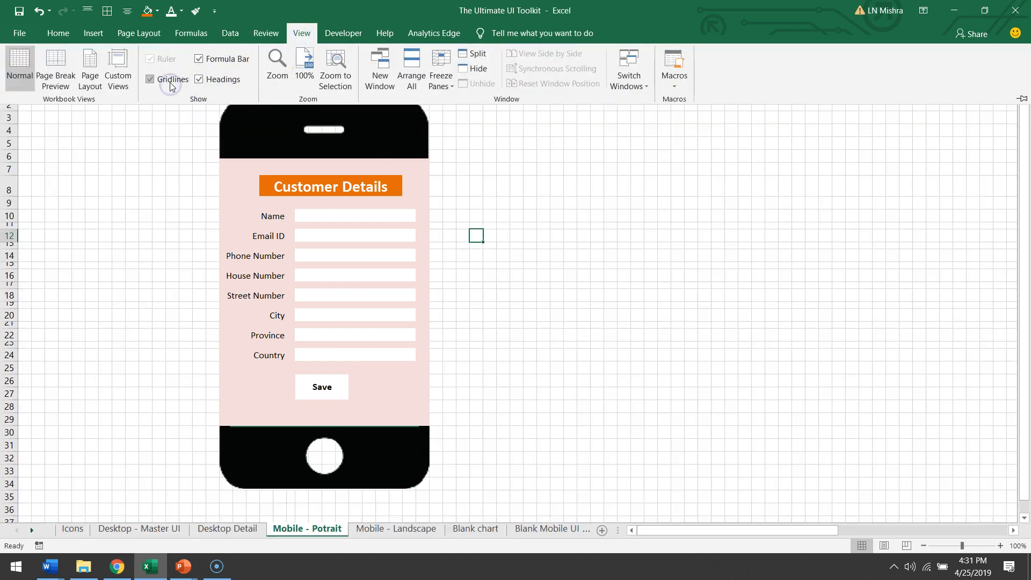
{"action": "left_click", "coordinate": [645, 223]}
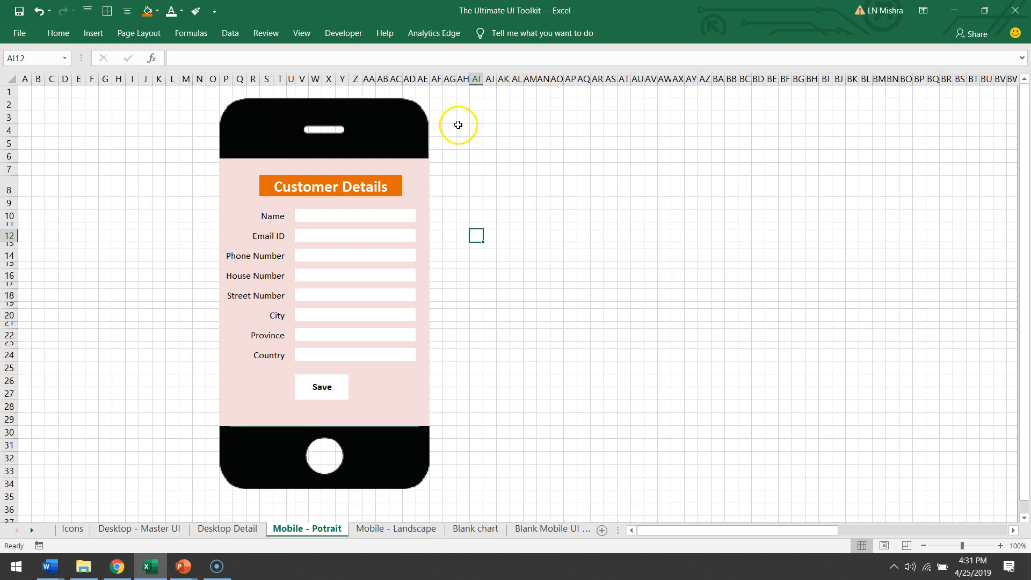
Step: Open the column width settings for column AF and confirm them
{"action": "left_click", "coordinate": [435, 78]}
{"action": "right_click", "coordinate": [435, 79]}
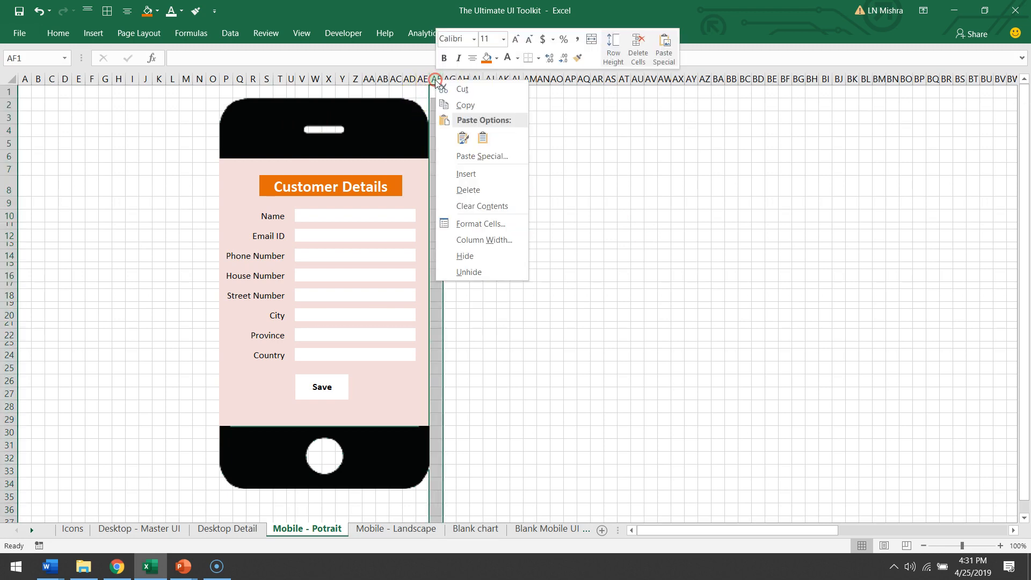
{"action": "left_click", "coordinate": [498, 245]}
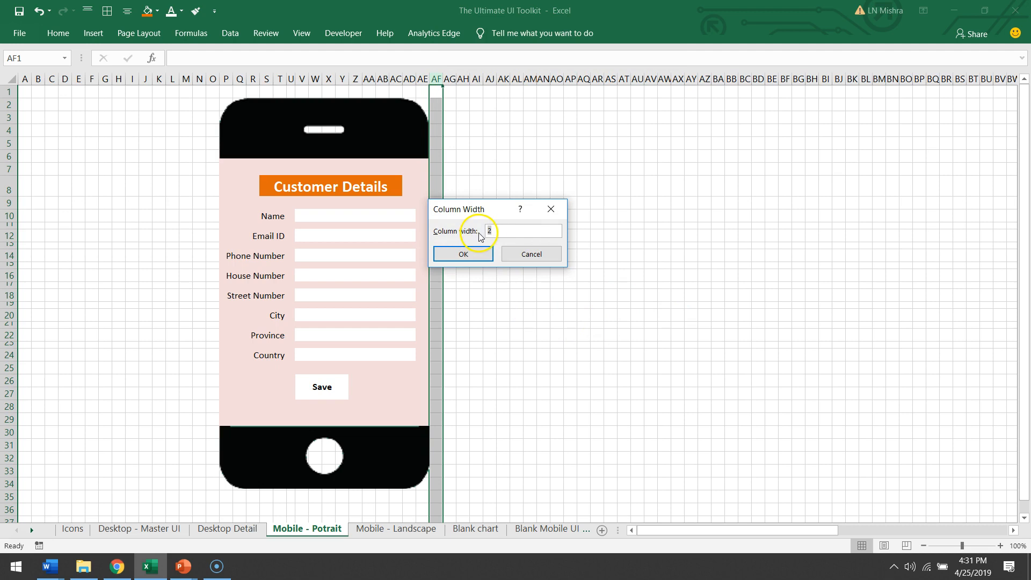
{"action": "left_click", "coordinate": [489, 254]}
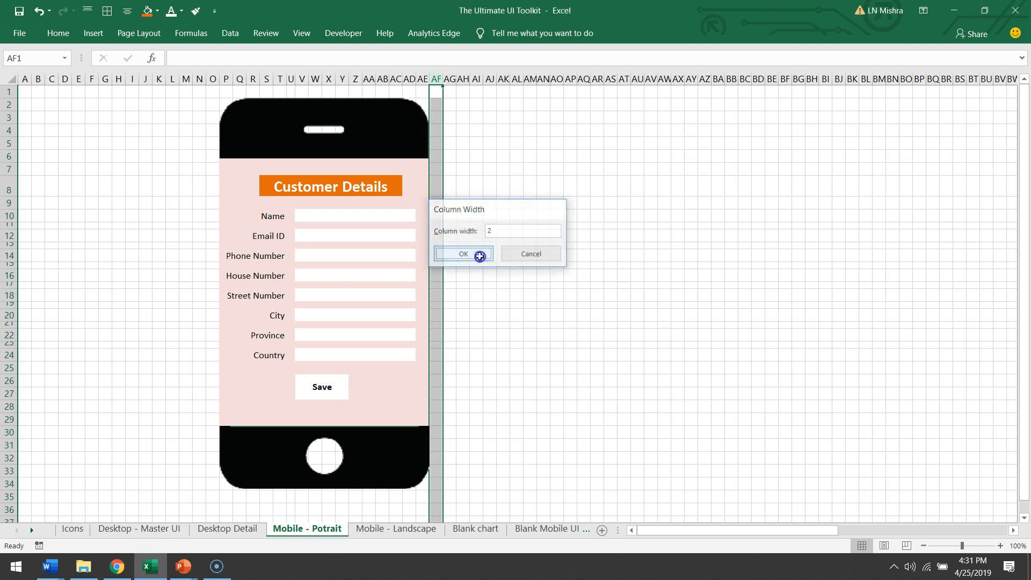
{"action": "left_click", "coordinate": [581, 334]}
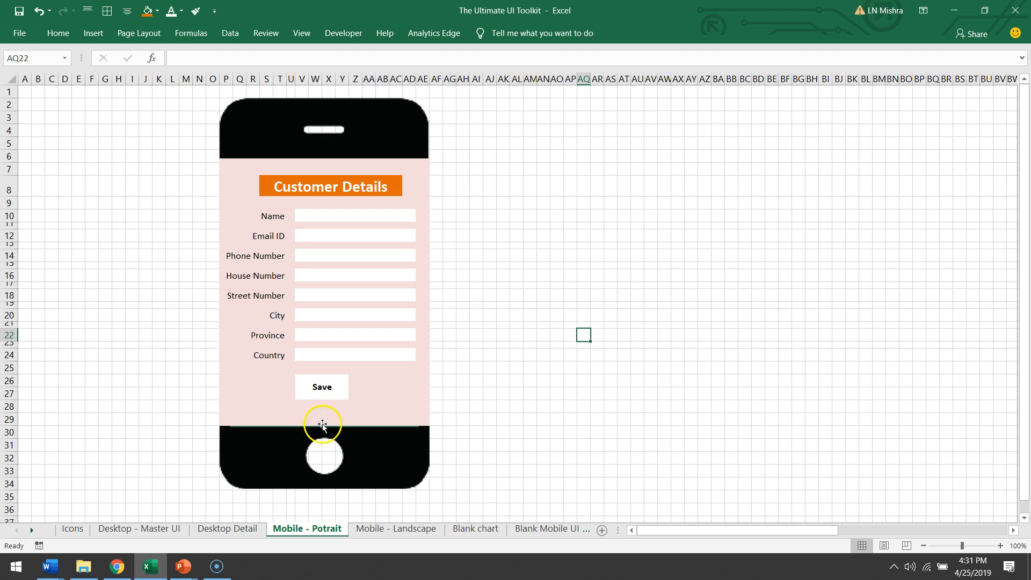
Step: Hyperlink the Save button cell to the 'Mobile - Landscape' sheet in this document
{"action": "left_click", "coordinate": [307, 387]}
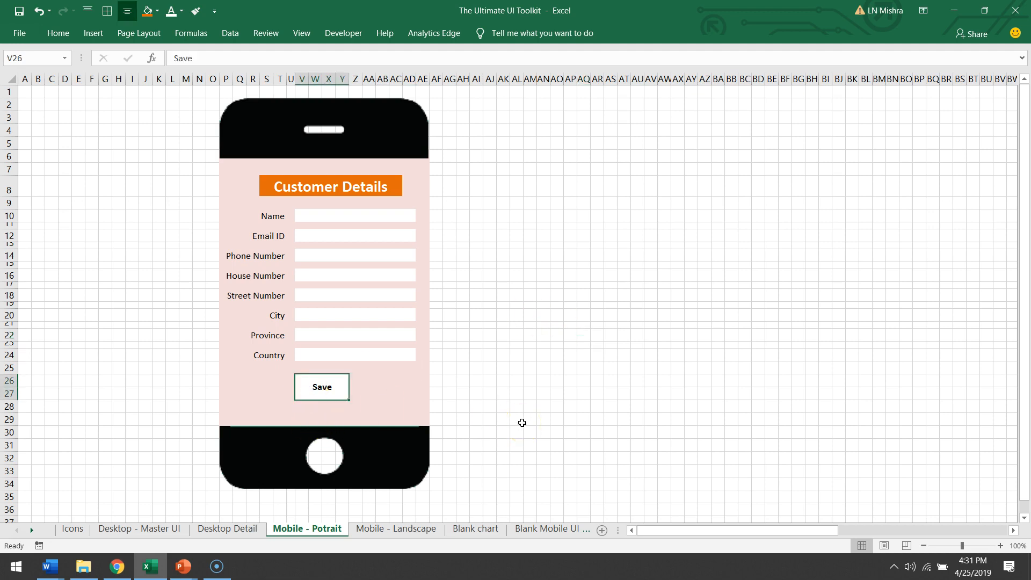
{"action": "key", "text": "ctrl+k"}
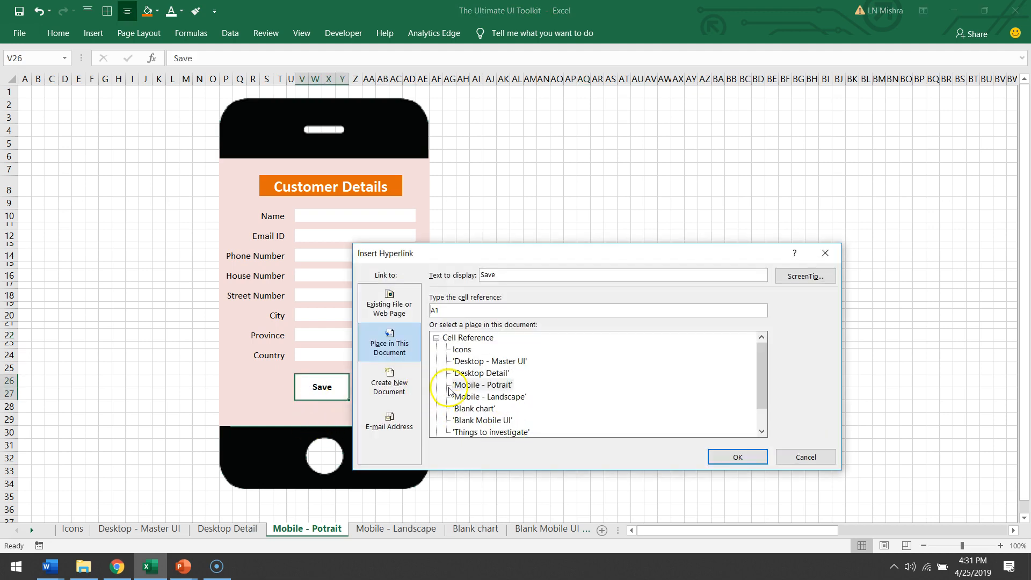
{"action": "left_click", "coordinate": [389, 348]}
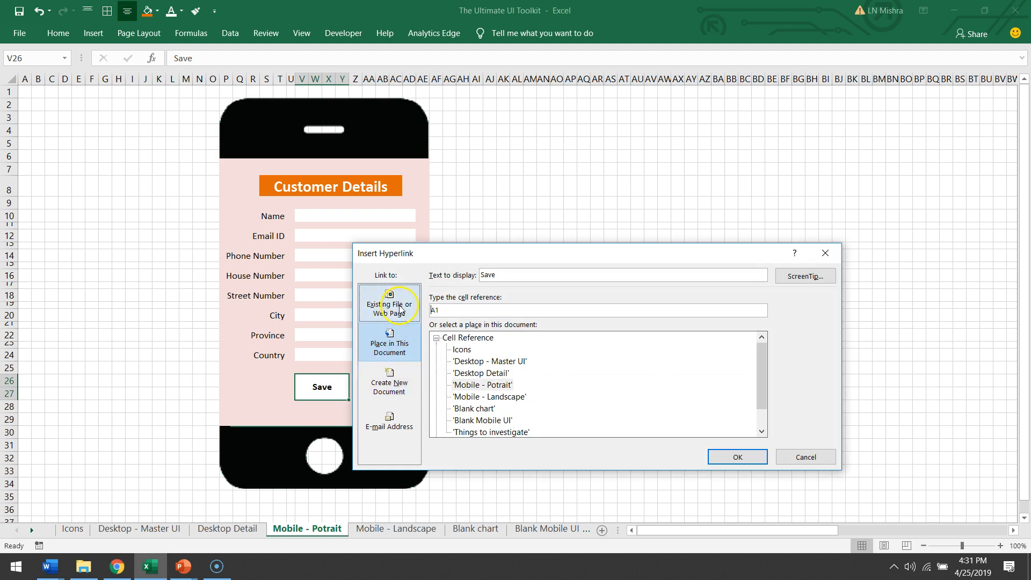
{"action": "left_click", "coordinate": [512, 399]}
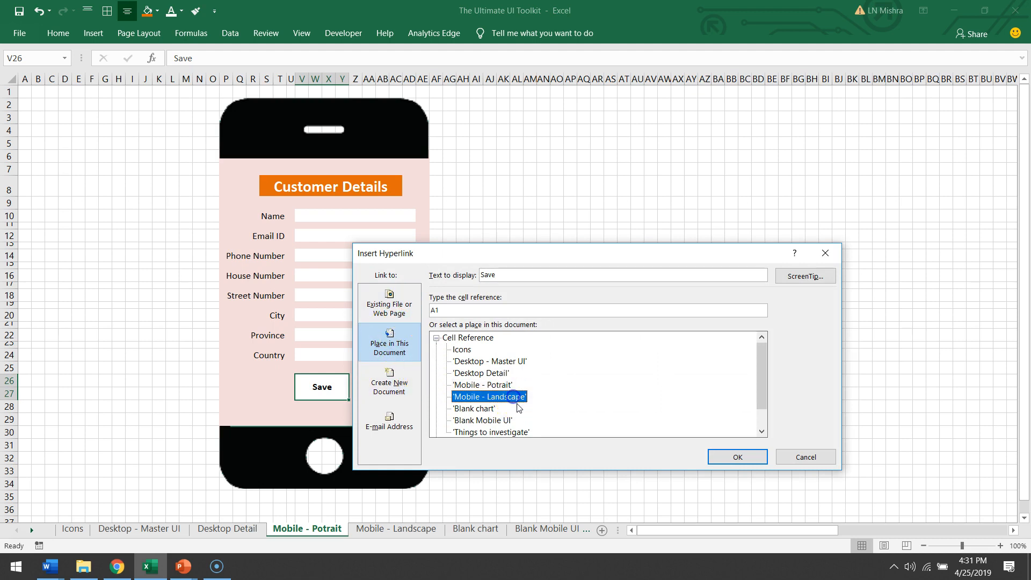
{"action": "left_click", "coordinate": [723, 457]}
{"action": "left_click", "coordinate": [678, 365]}
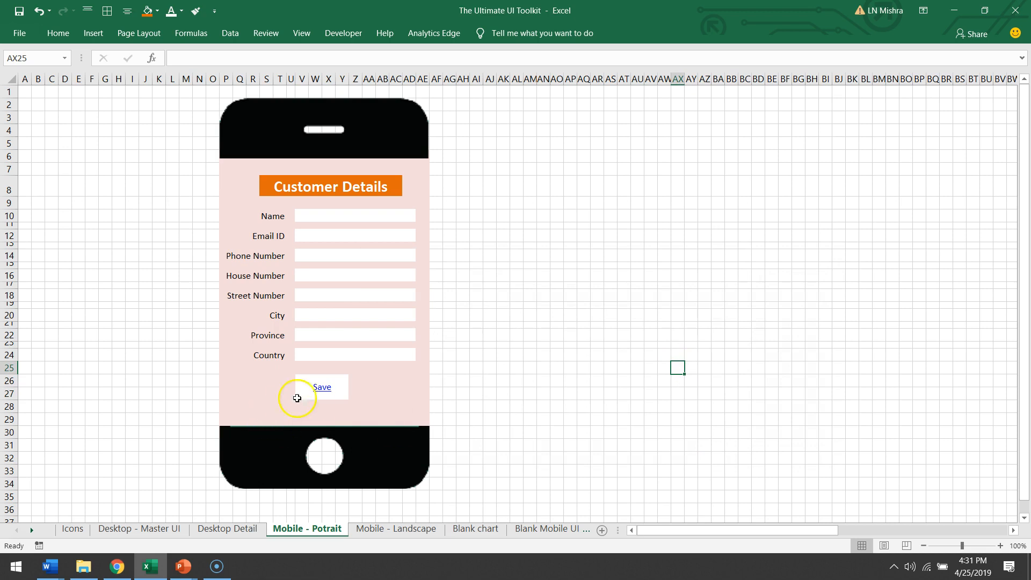
Step: Test the Save hyperlinks by following them to the landscape sheet and back to the portrait sheet
{"action": "left_click", "coordinate": [322, 386]}
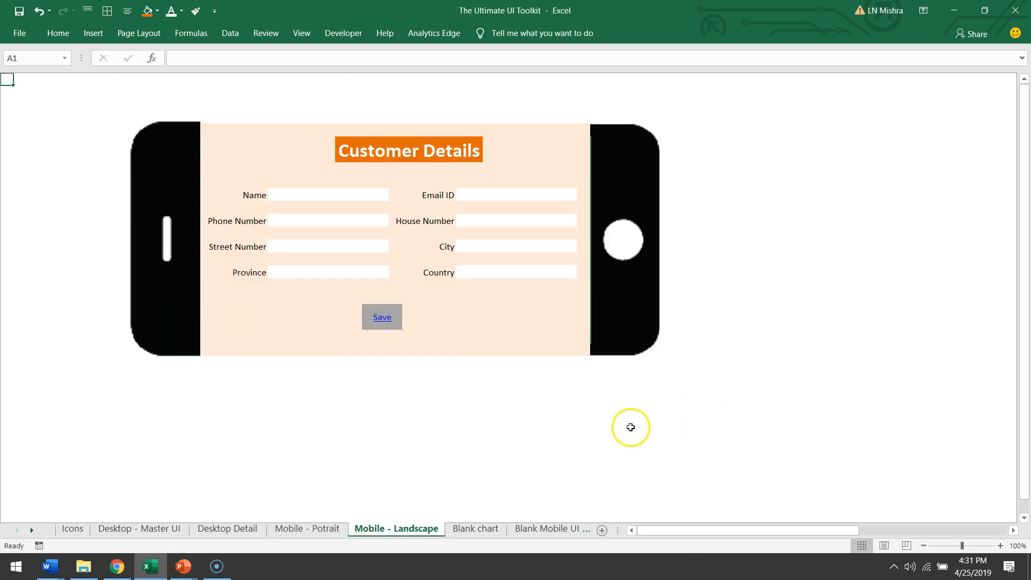
{"action": "left_click", "coordinate": [383, 318]}
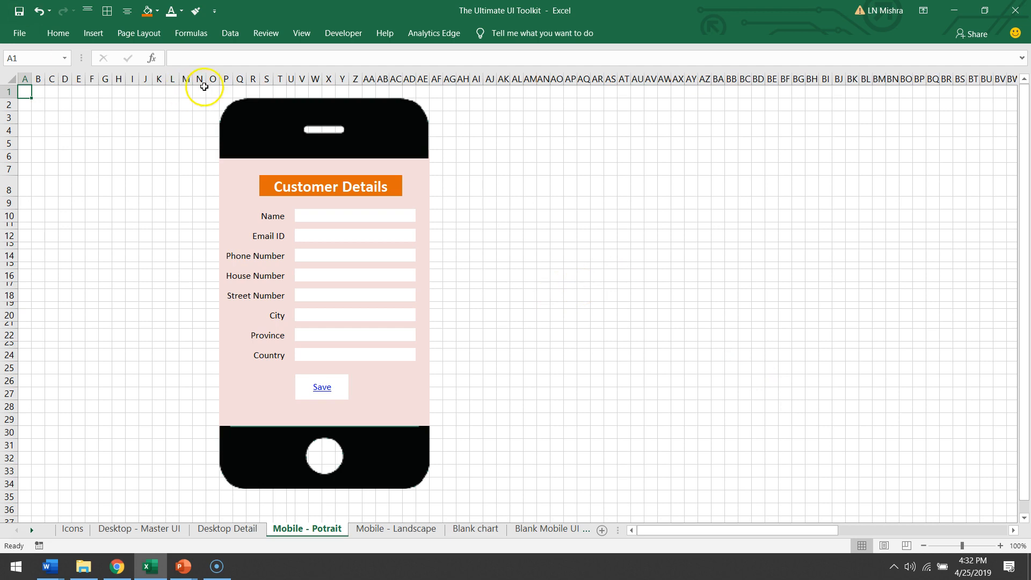
Step: Hide the gridlines, formula bar and headings again and collapse the ribbon for a clean view
{"action": "left_click", "coordinate": [301, 39]}
{"action": "left_click", "coordinate": [168, 79]}
{"action": "left_click", "coordinate": [220, 56]}
{"action": "left_click", "coordinate": [213, 81]}
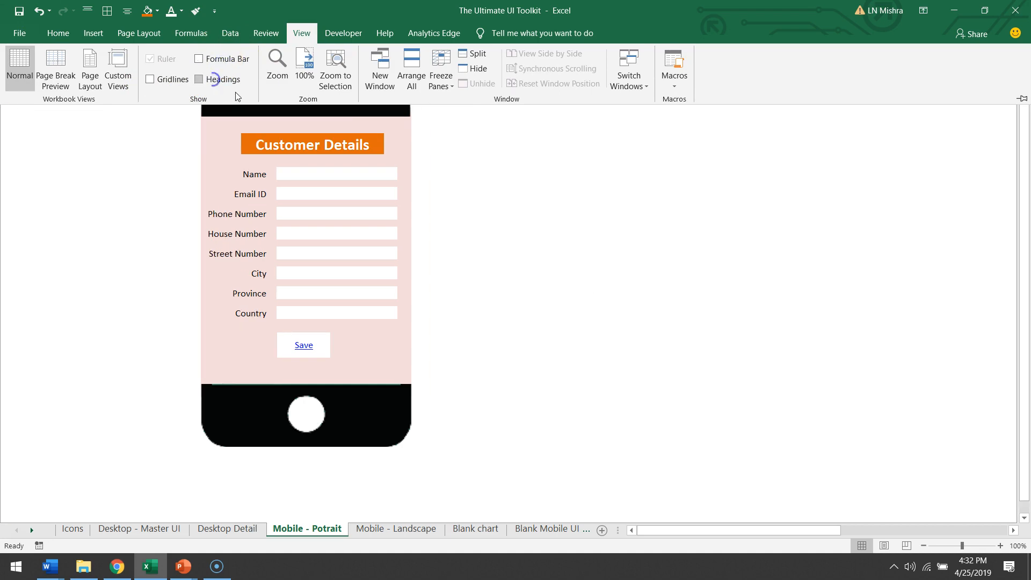
{"action": "key", "text": "ctrl+F1"}
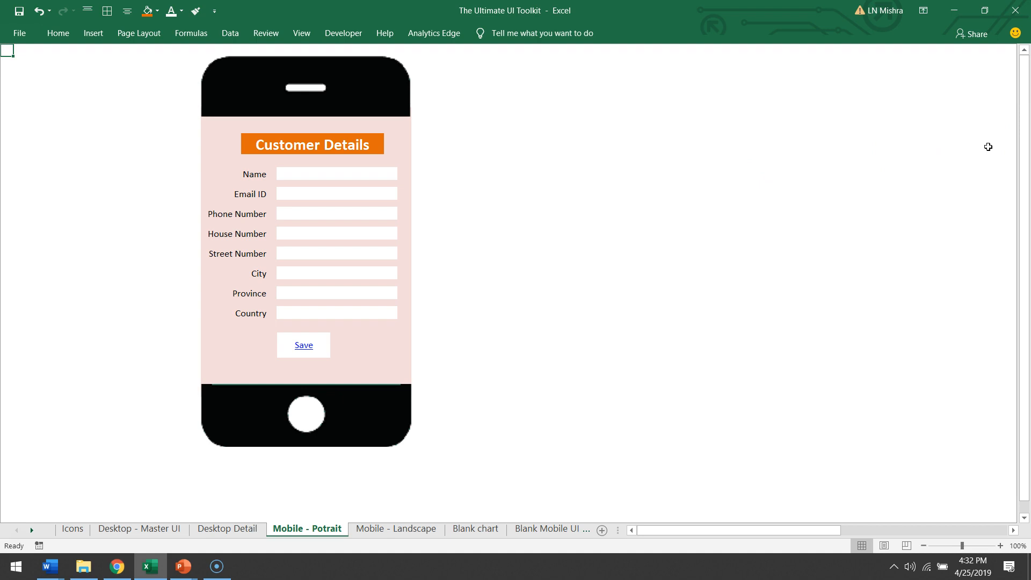
Step: Switch to the Word document 'World's simplest mobile UI prototyping tool' and paste the Excel screenshot into it
{"action": "left_click", "coordinate": [57, 569]}
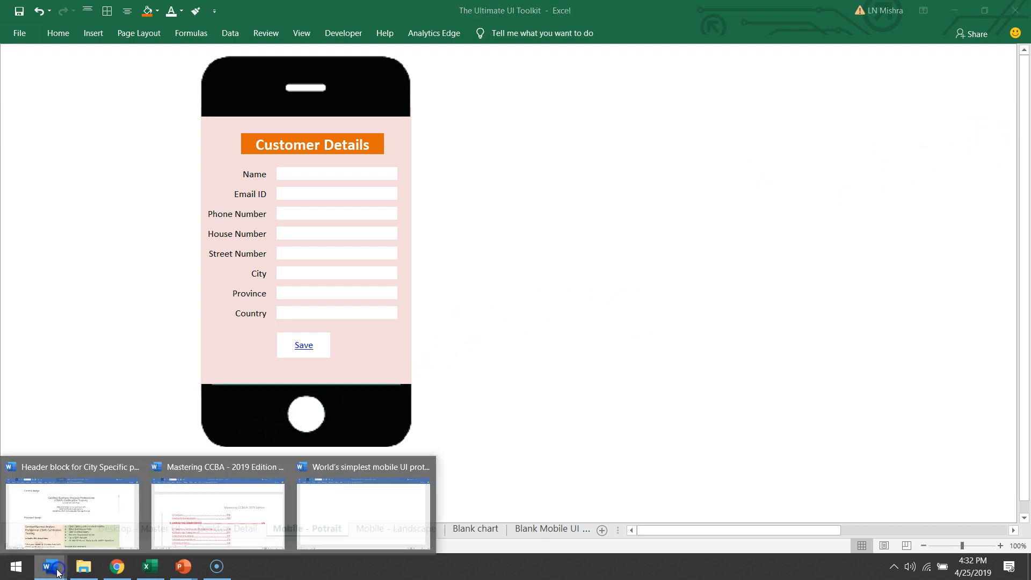
{"action": "left_click", "coordinate": [333, 520]}
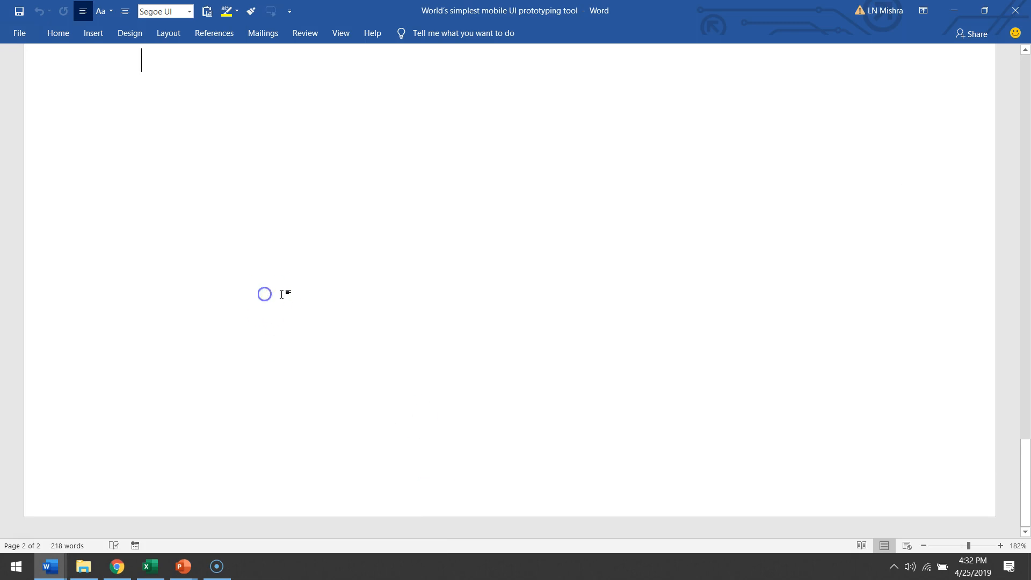
{"action": "right_click", "coordinate": [258, 262]}
{"action": "left_click", "coordinate": [306, 319]}
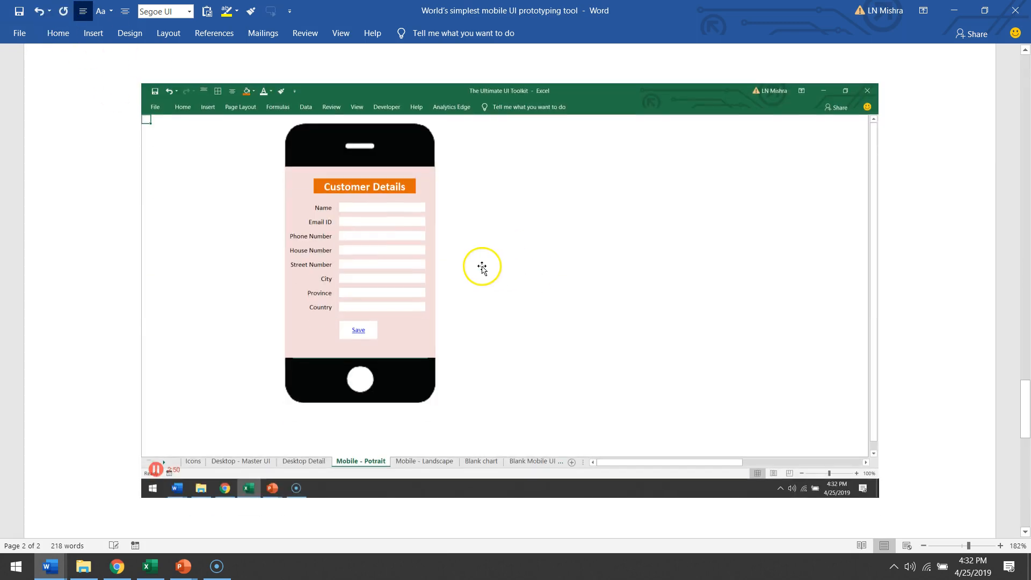
Step: Crop the pasted screenshot on all four sides so only the phone mockup remains
{"action": "left_click", "coordinate": [481, 267]}
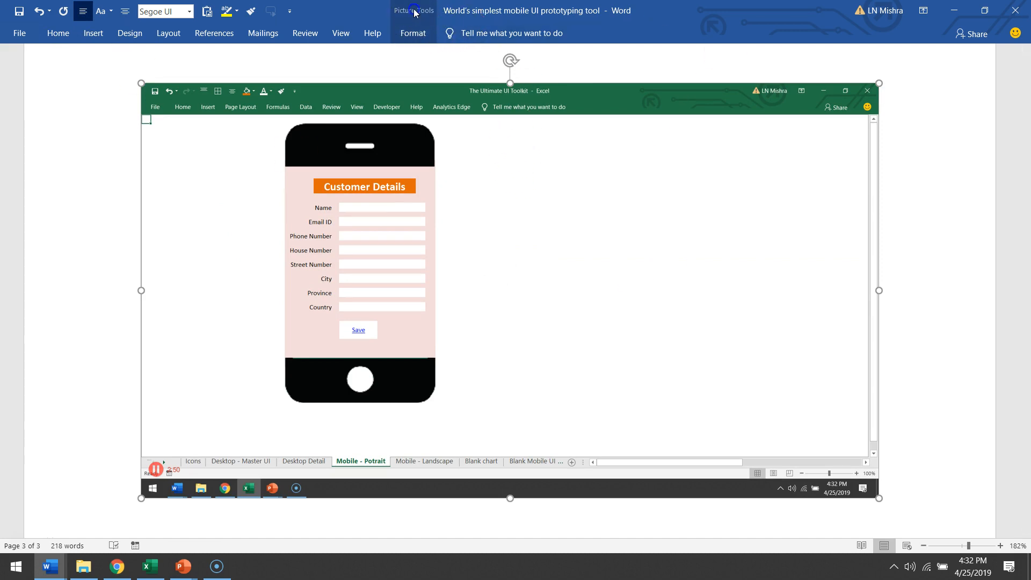
{"action": "left_click", "coordinate": [413, 33]}
{"action": "left_click", "coordinate": [886, 86]}
{"action": "left_click", "coordinate": [908, 99]}
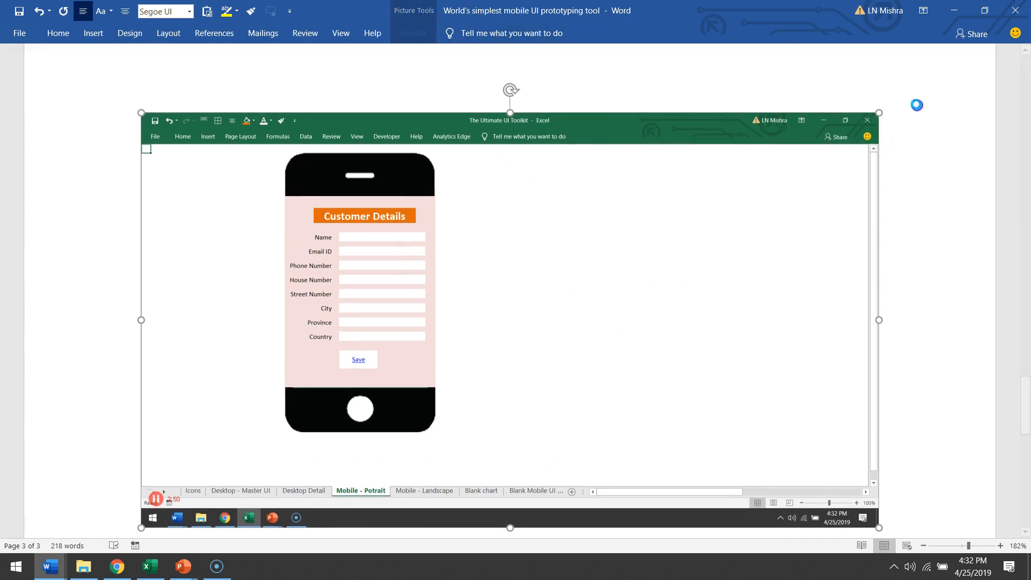
{"action": "left_click_drag", "start_coordinate": [509, 113], "coordinate": [503, 149]}
{"action": "left_click_drag", "start_coordinate": [506, 490], "coordinate": [476, 407]}
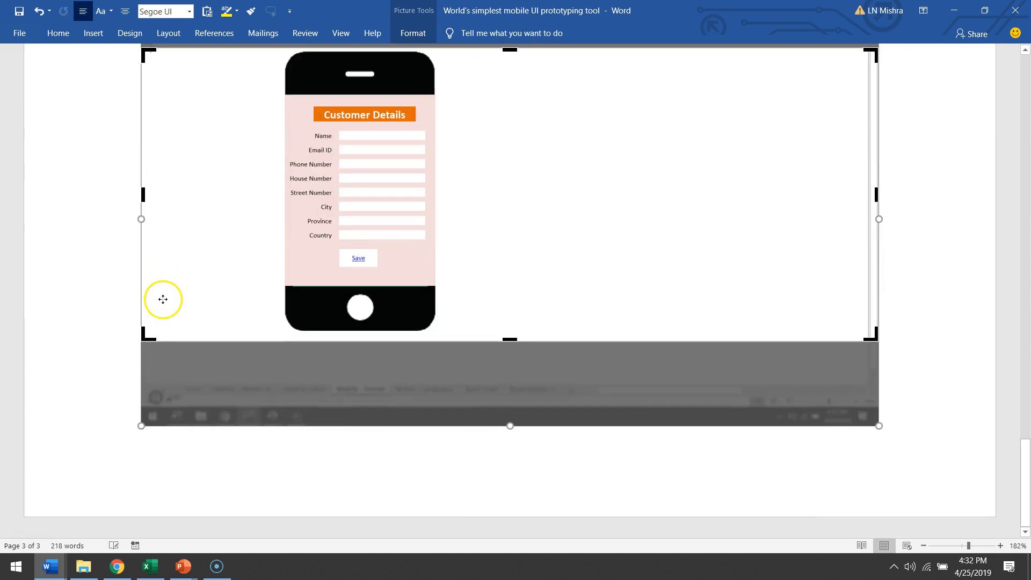
{"action": "left_click_drag", "start_coordinate": [141, 192], "coordinate": [267, 211]}
{"action": "left_click_drag", "start_coordinate": [751, 195], "coordinate": [322, 252]}
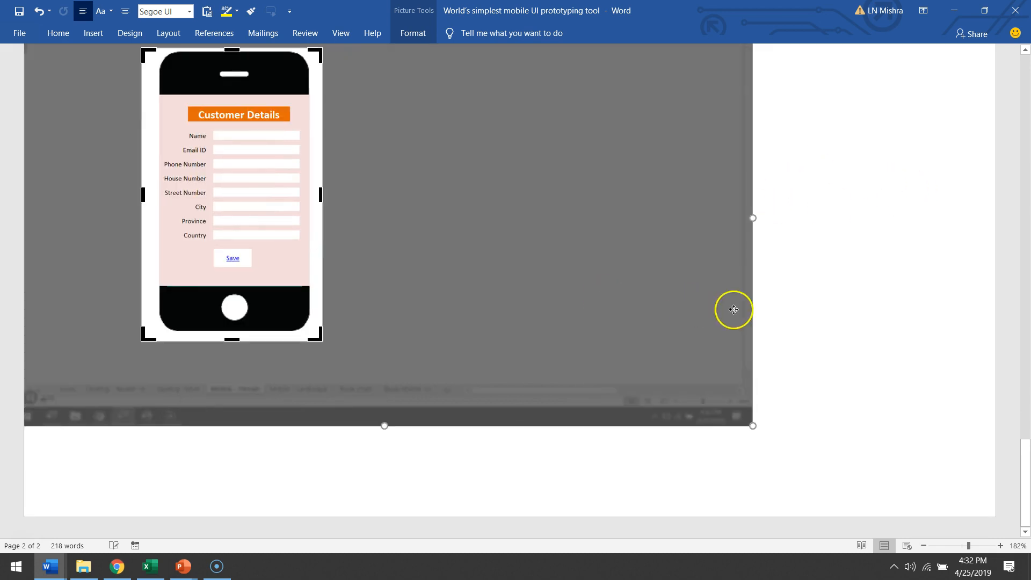
{"action": "left_click", "coordinate": [819, 302]}
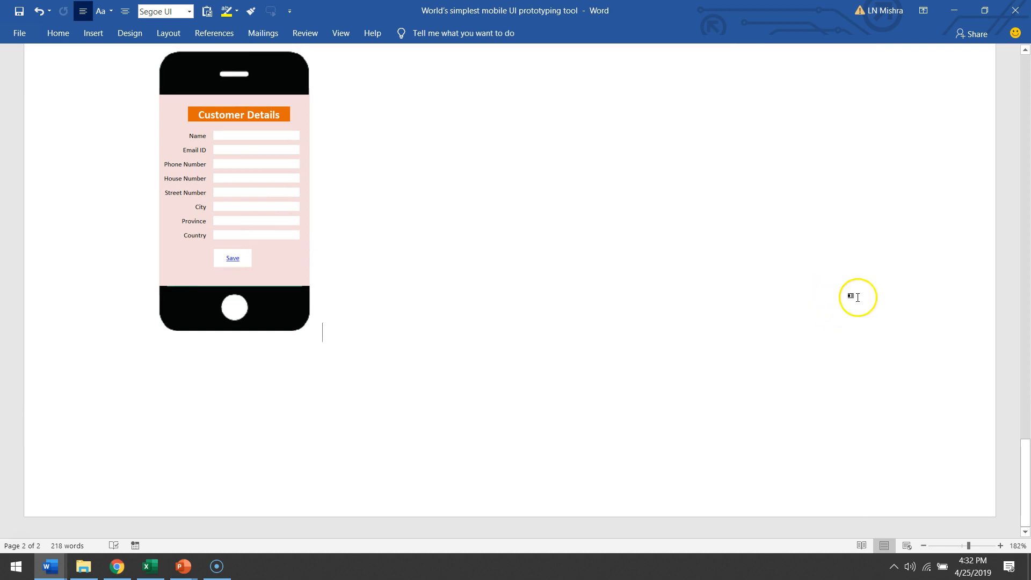
{"action": "scroll", "coordinate": [846, 298], "scroll_direction": "up", "scroll_amount": 3}
{"action": "scroll", "coordinate": [396, 447], "scroll_direction": "down", "scroll_amount": 3}
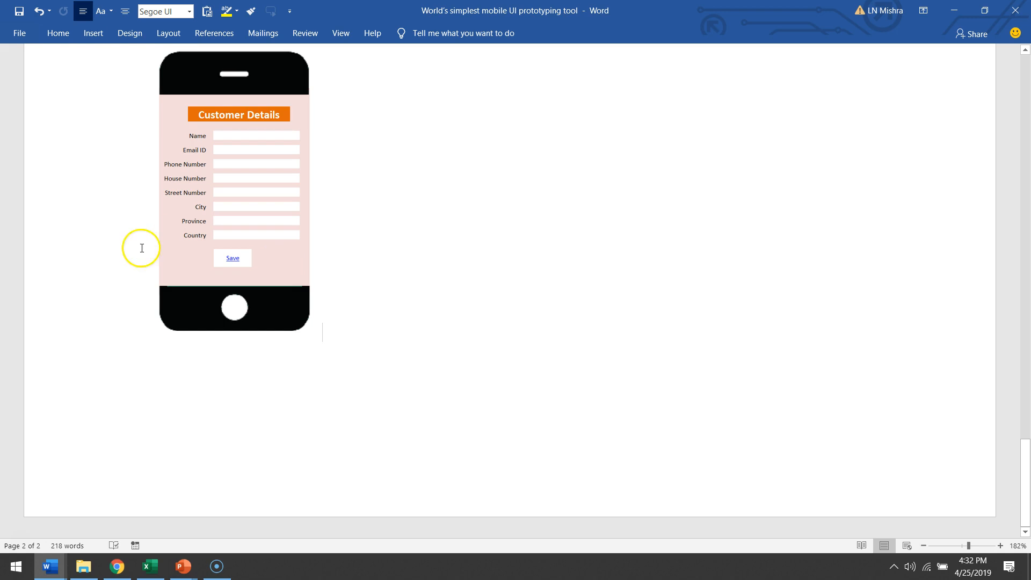
Step: Copy the Webcam icon from the Icons sheet and paste it into the Word document
{"action": "left_click", "coordinate": [150, 566]}
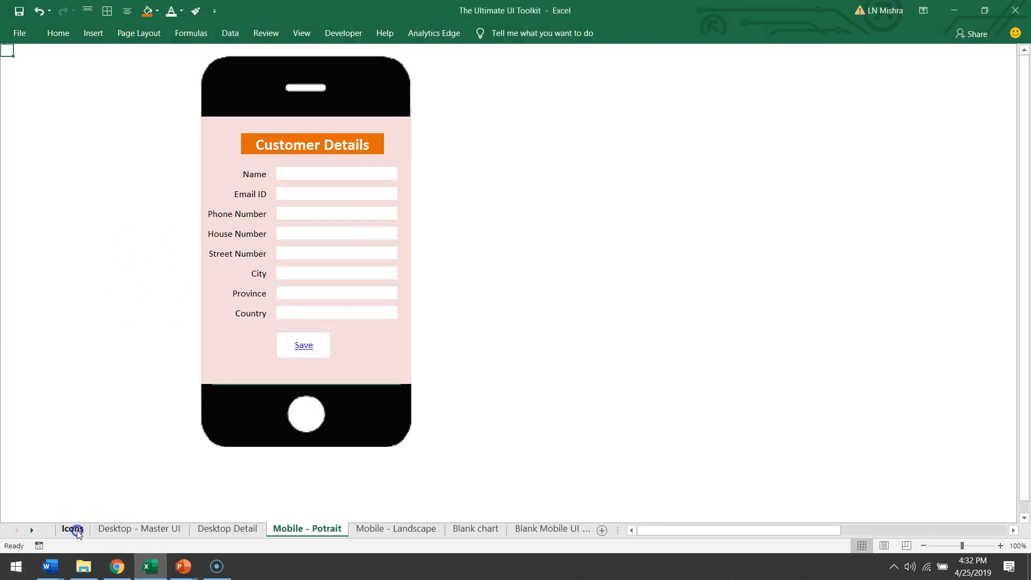
{"action": "left_click", "coordinate": [72, 529]}
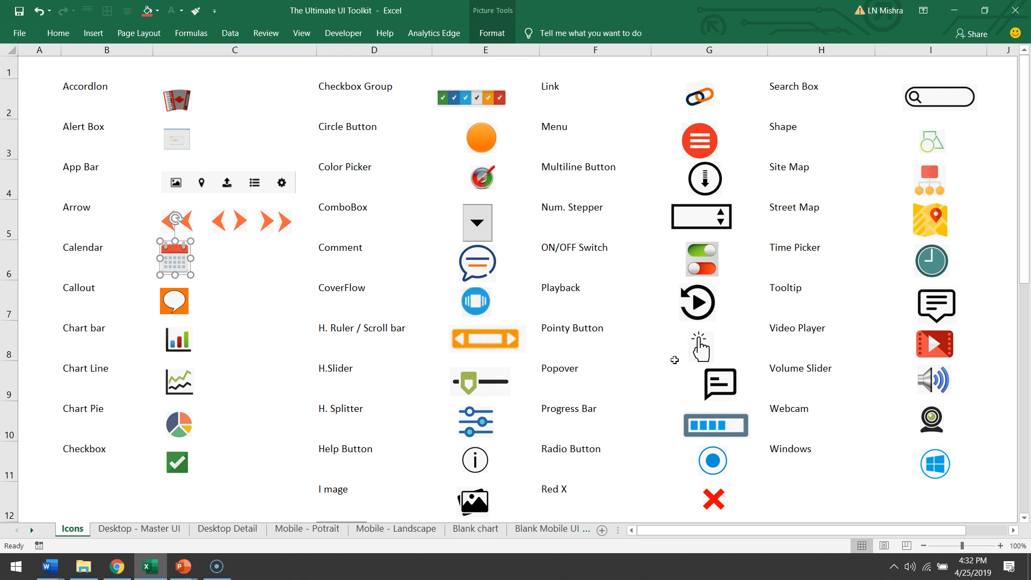
{"action": "left_click", "coordinate": [932, 419]}
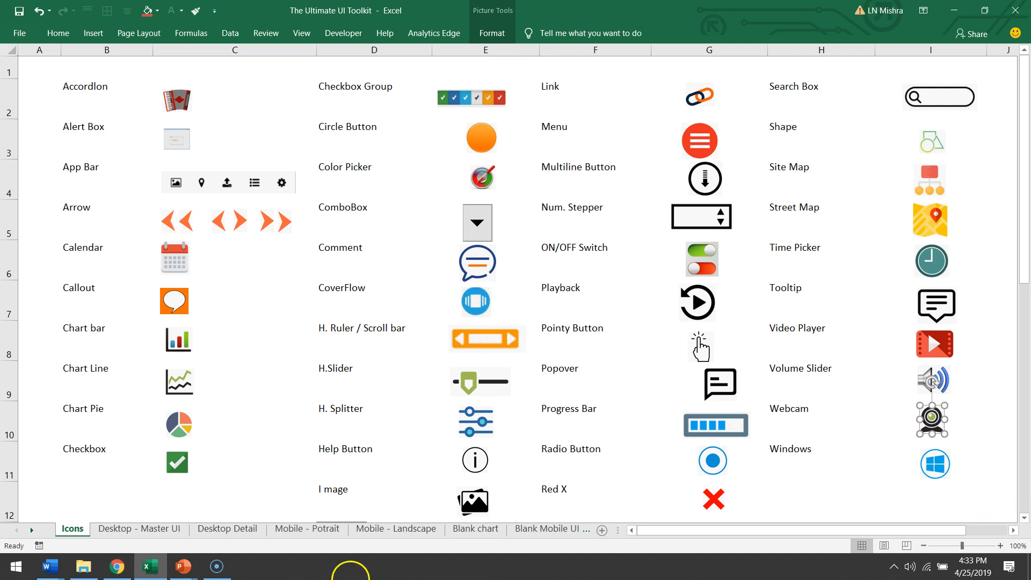
{"action": "left_click", "coordinate": [226, 508]}
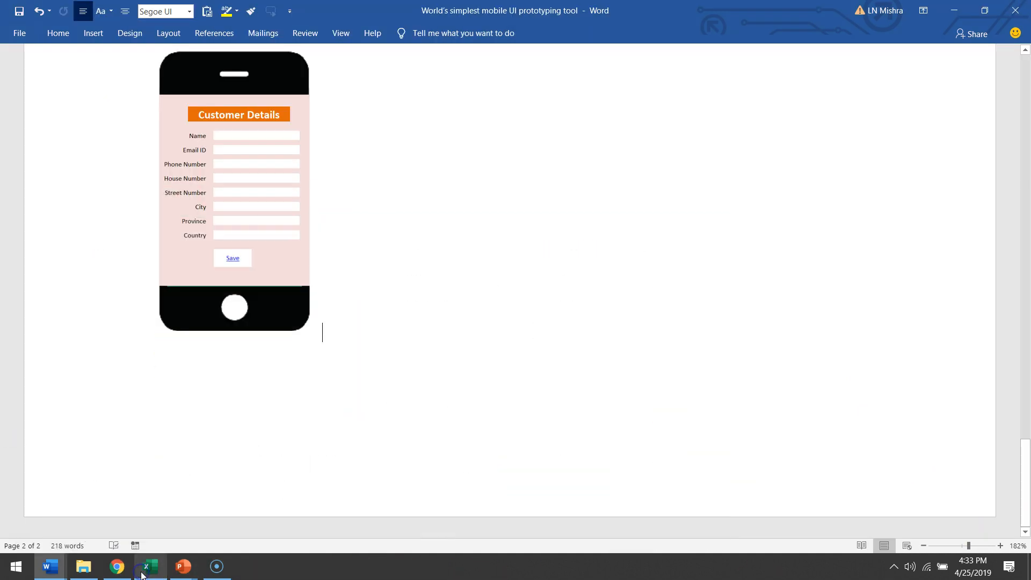
{"action": "right_click", "coordinate": [466, 274]}
{"action": "left_click", "coordinate": [535, 330]}
Step: Try to position the webcam icon beside the phone mockup and undo the attempt
{"action": "left_click", "coordinate": [361, 320]}
{"action": "left_click_drag", "start_coordinate": [323, 343], "coordinate": [270, 254]}
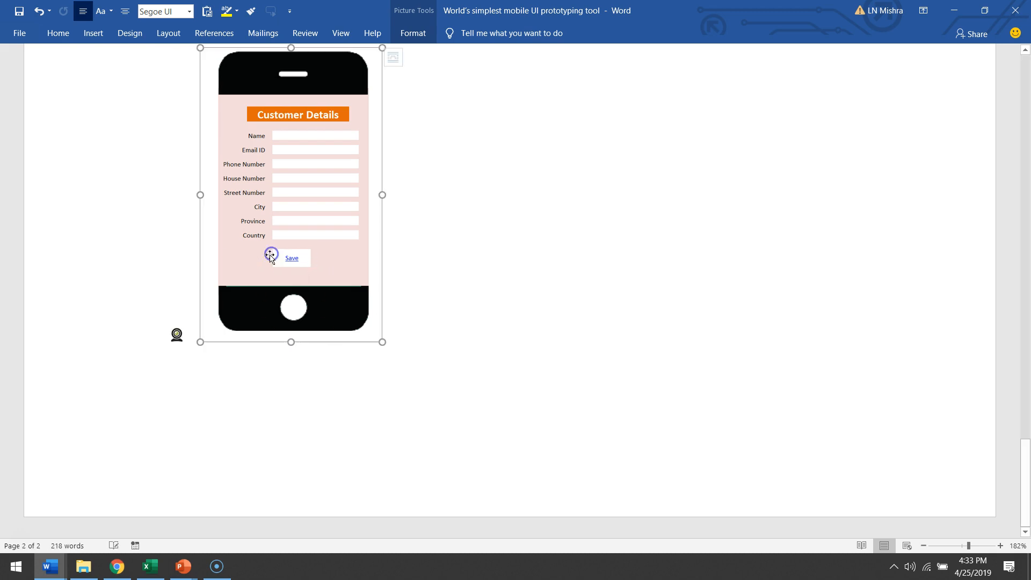
{"action": "left_click", "coordinate": [178, 334]}
{"action": "left_click", "coordinate": [410, 392]}
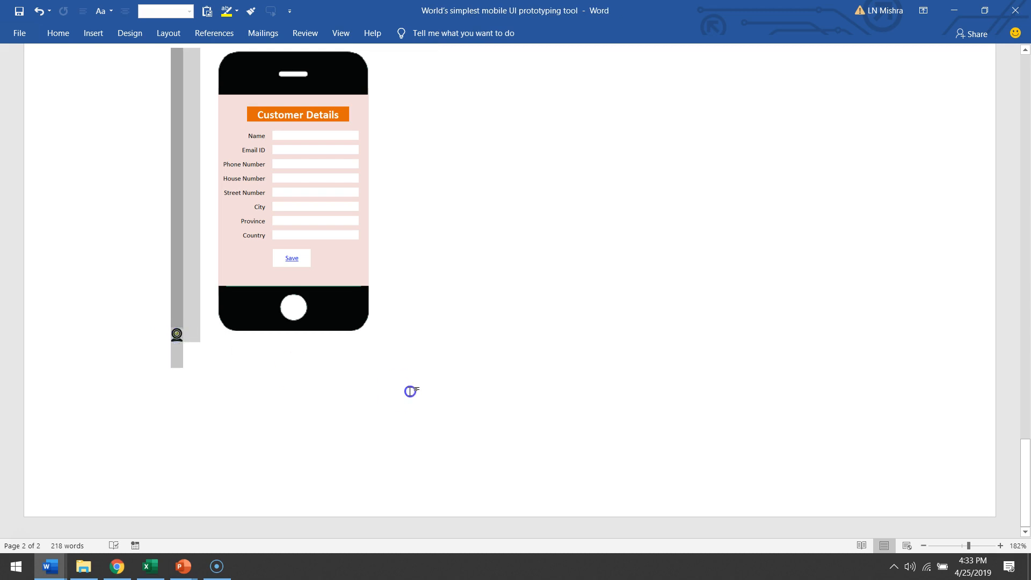
{"action": "key", "text": "ctrl+z"}
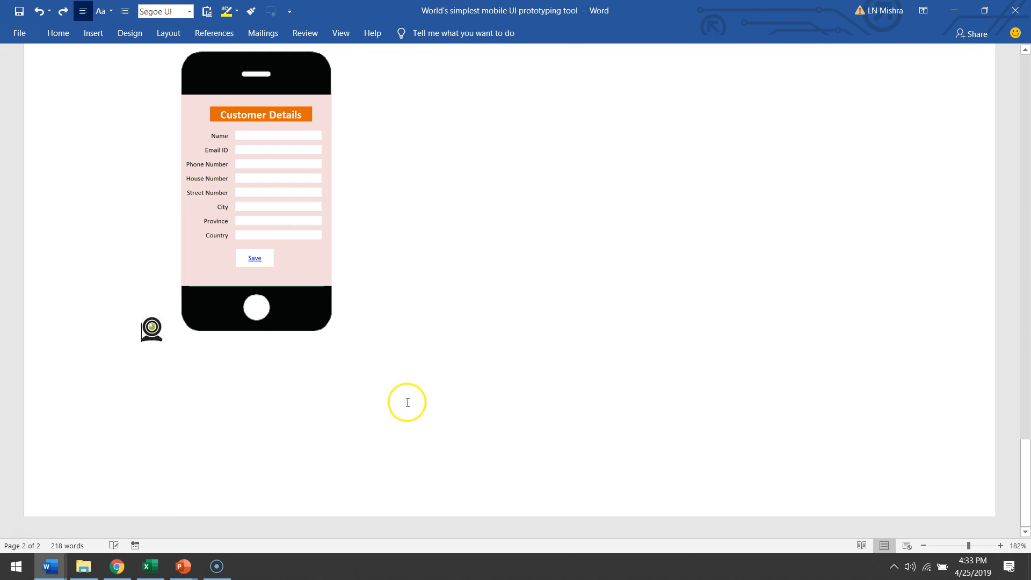
Step: Cut and re-paste the webcam icon, then undo the paste and the icon insertion
{"action": "left_click", "coordinate": [152, 328]}
{"action": "key", "text": "ctrl+x"}
{"action": "left_click", "coordinate": [430, 274]}
{"action": "key", "text": "ctrl+v"}
{"action": "left_click_drag", "start_coordinate": [331, 326], "coordinate": [290, 259]}
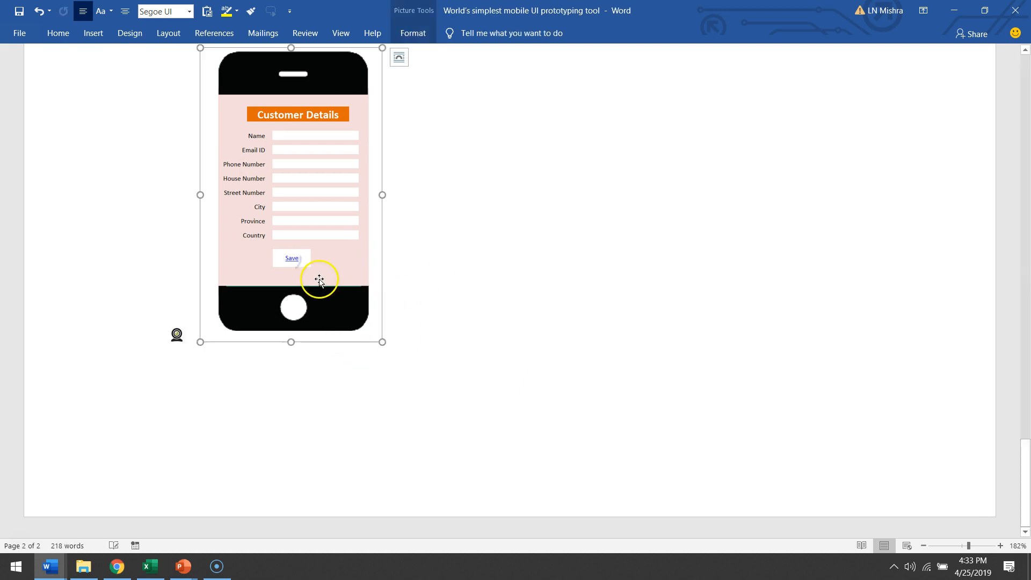
{"action": "key", "text": "ctrl+z"}
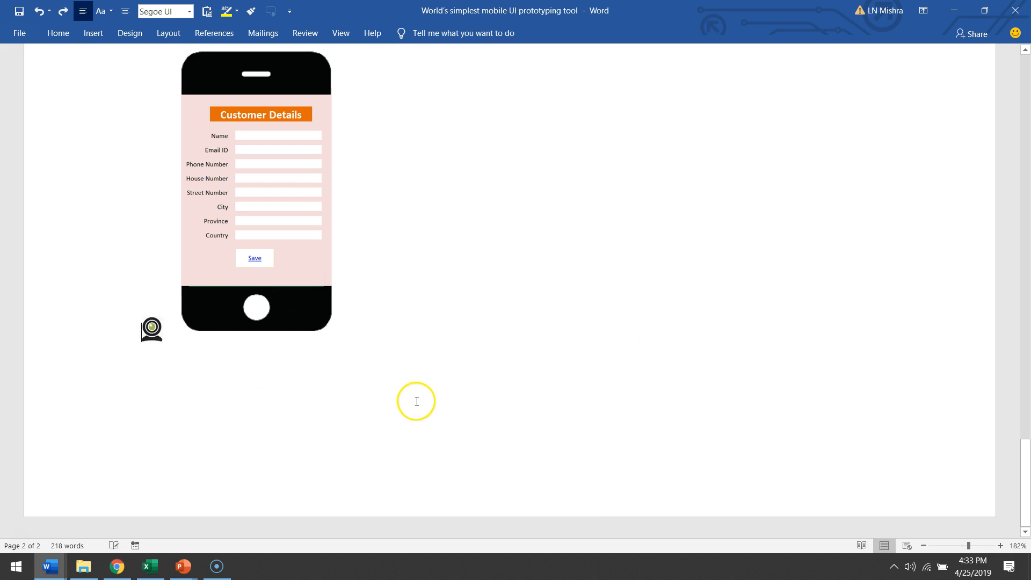
{"action": "key", "text": "ctrl+z"}
{"action": "key", "text": "ctrl+z"}
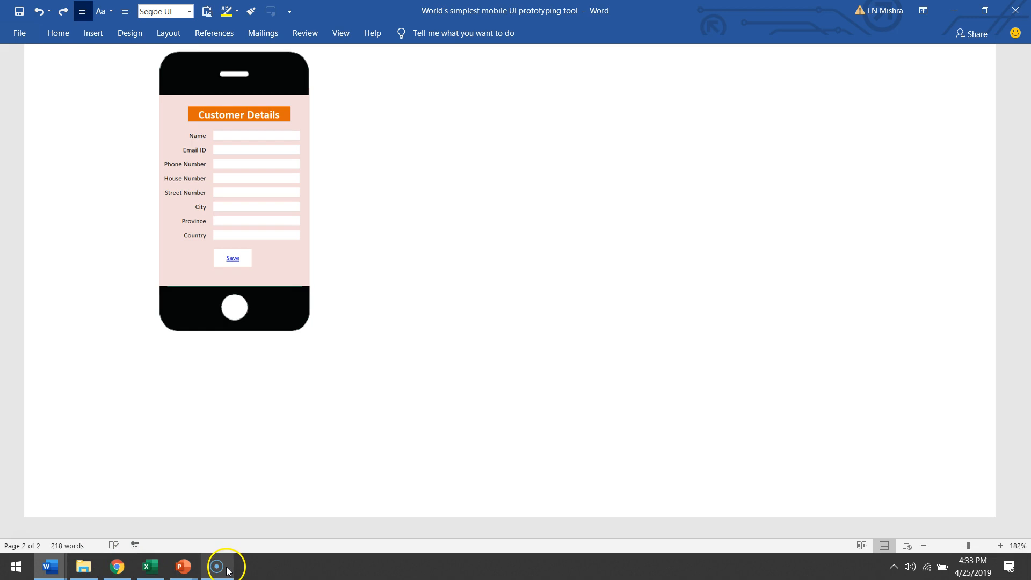
Step: Switch to Excel and place the webcam icon beside the Save button on the Mobile - Potrait sheet
{"action": "left_click", "coordinate": [150, 567]}
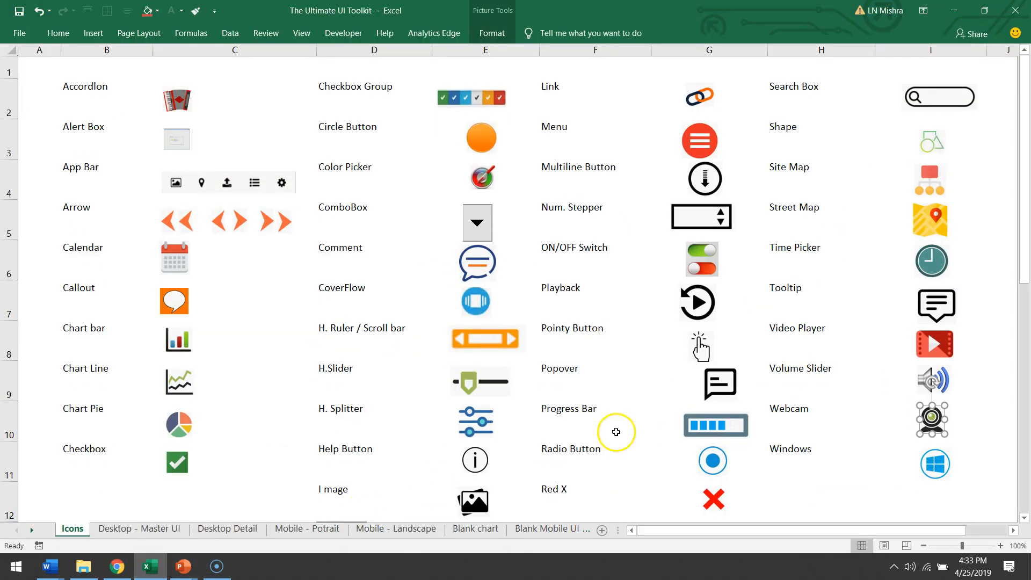
{"action": "left_click", "coordinate": [308, 532]}
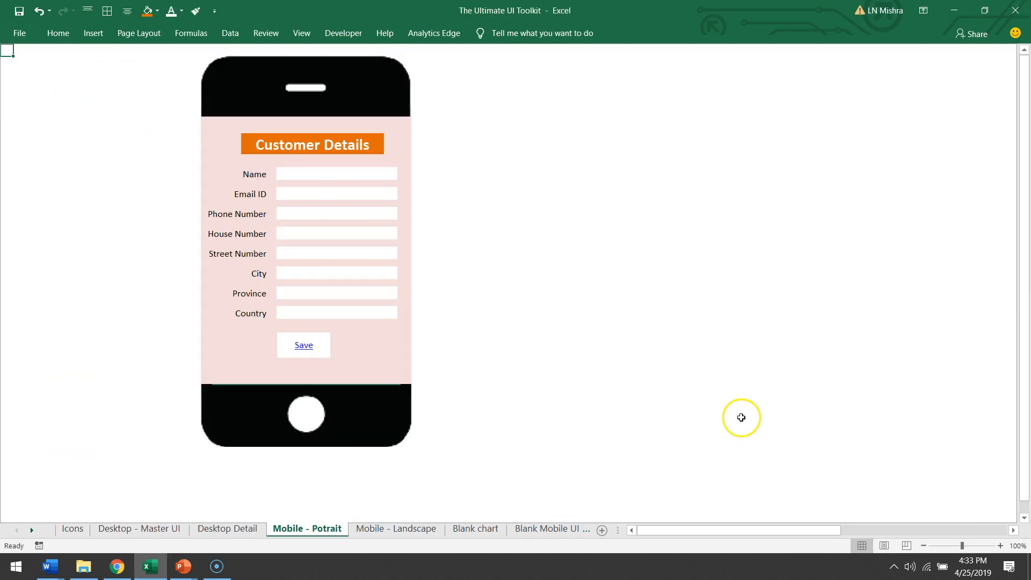
{"action": "right_click", "coordinate": [533, 326]}
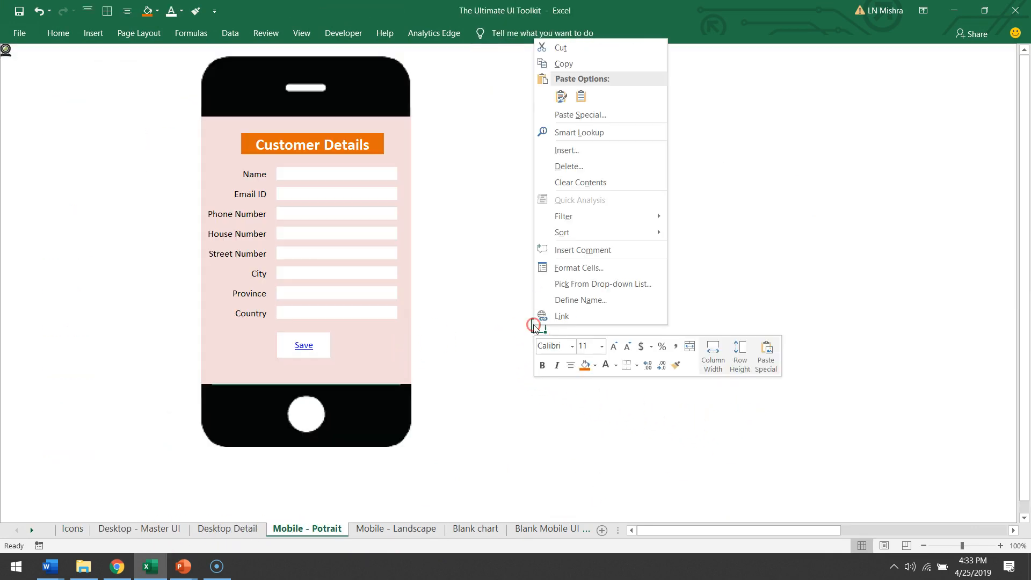
{"action": "left_click", "coordinate": [6, 50]}
{"action": "left_click_drag", "start_coordinate": [6, 50], "coordinate": [354, 347]}
{"action": "left_click", "coordinate": [549, 350]}
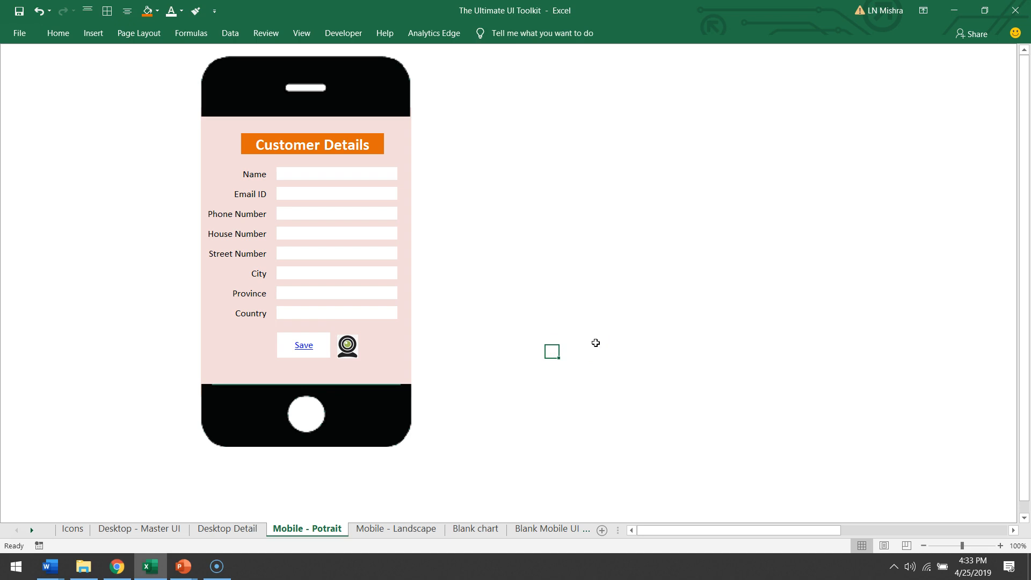
{"action": "left_click", "coordinate": [347, 346]}
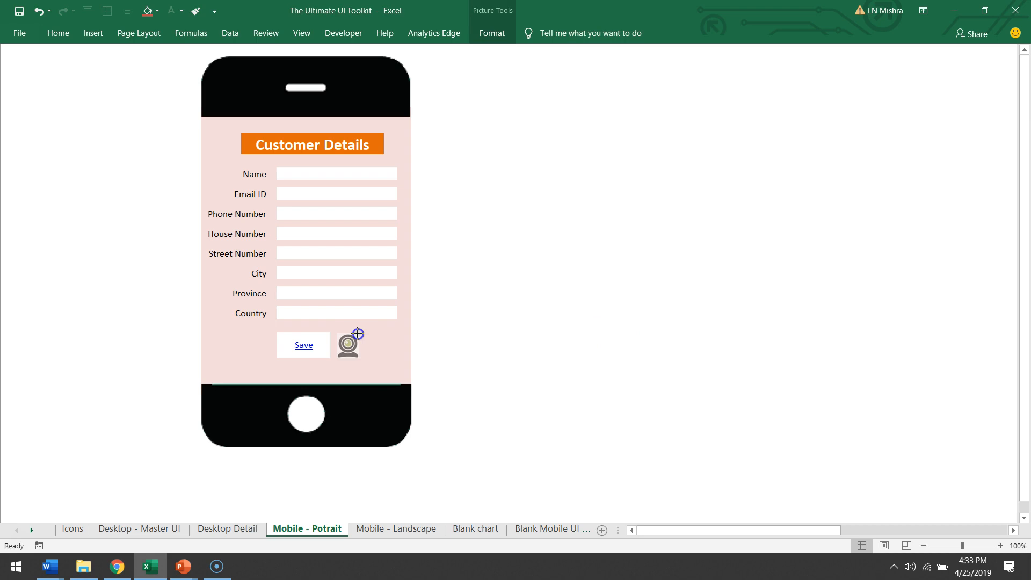
{"action": "left_click", "coordinate": [524, 350]}
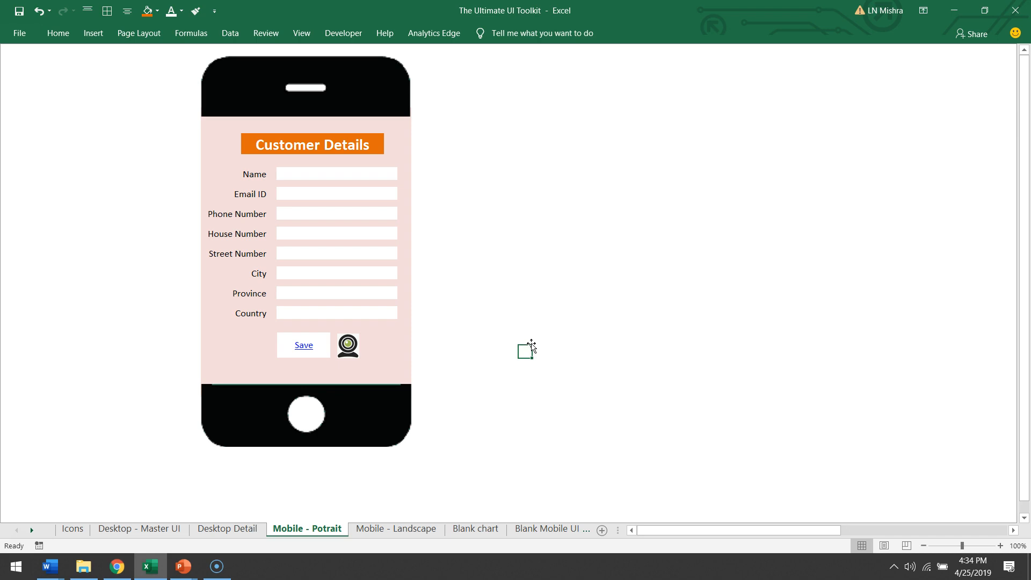
Step: Open the Mobile - Landscape sheet
{"action": "left_click", "coordinate": [371, 528]}
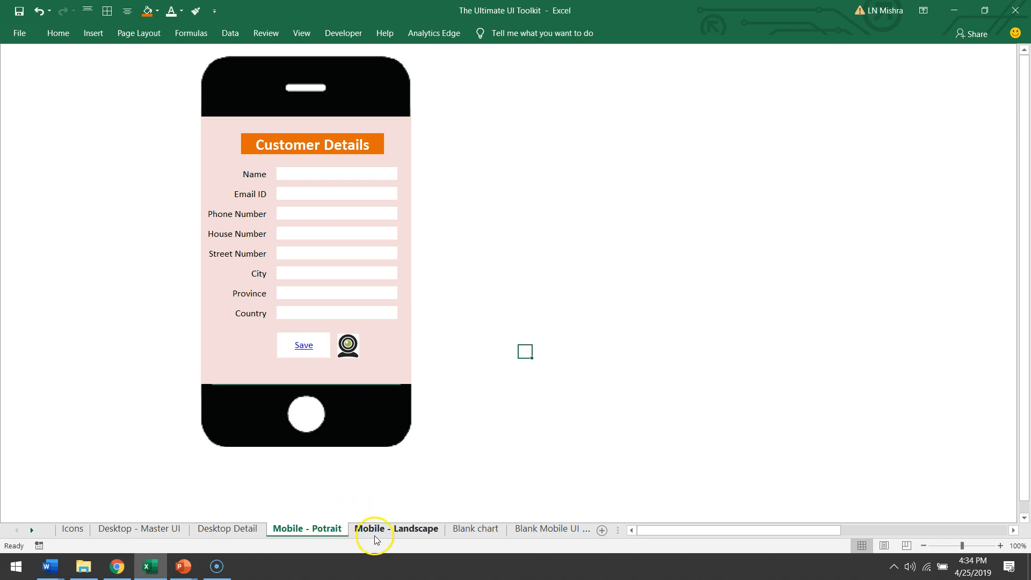